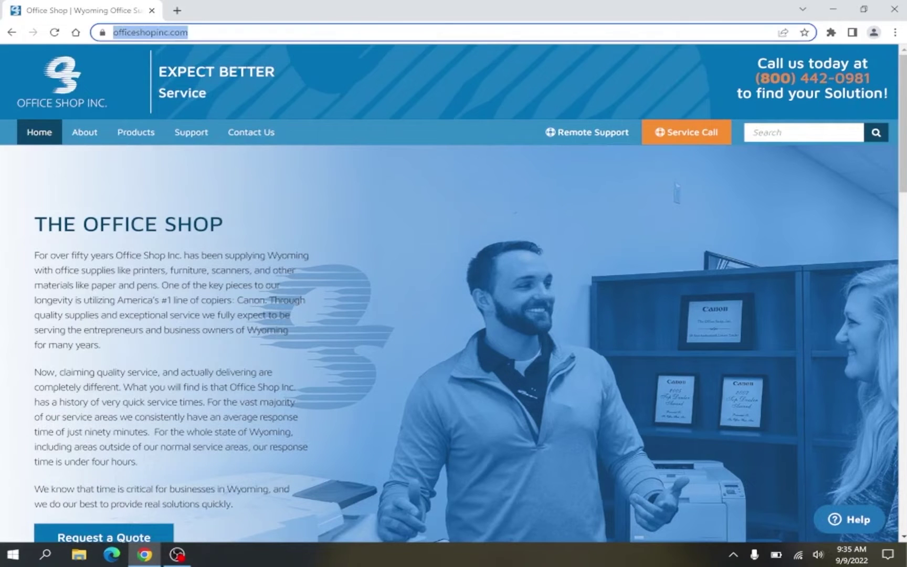
- Load usa.canon.com and go to Canon's main Support page
text(usa.cano)
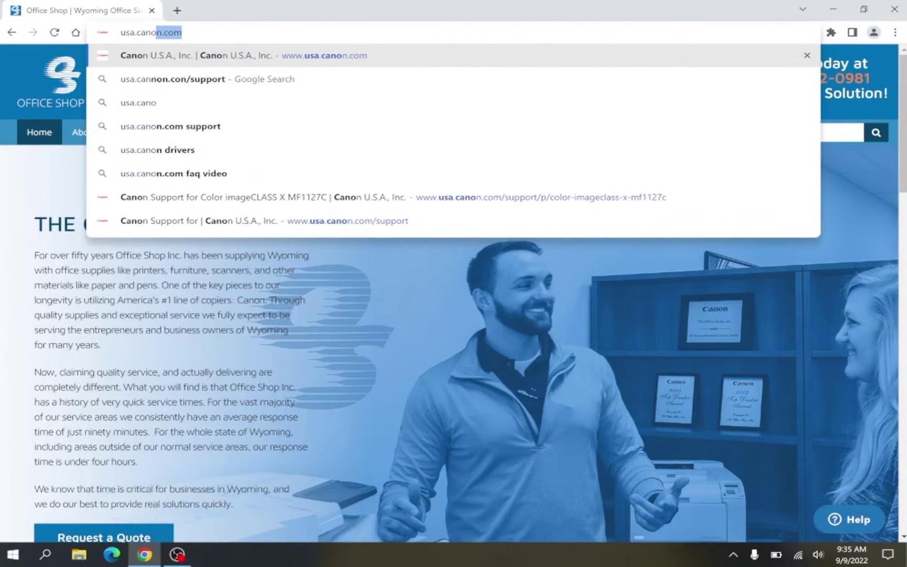
text(n.co)
key(Return)
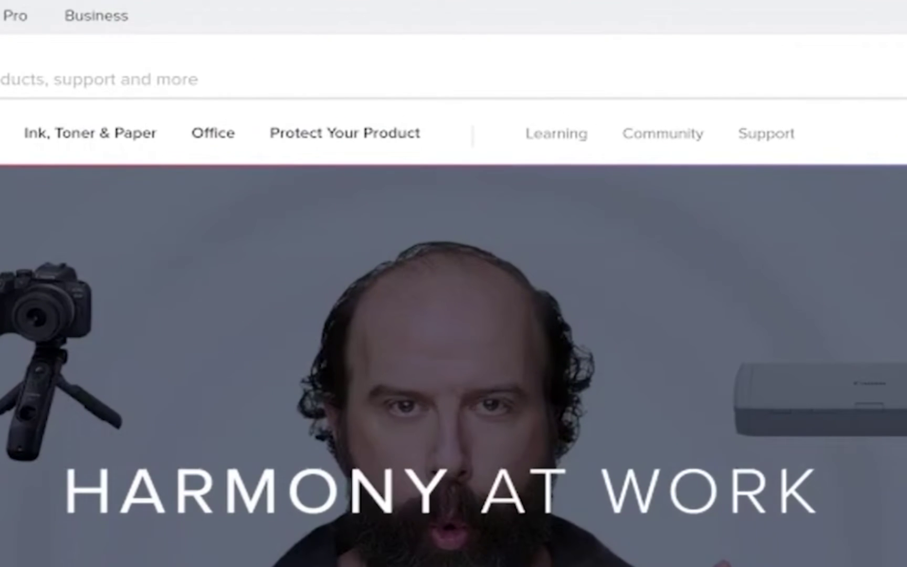
click(767, 138)
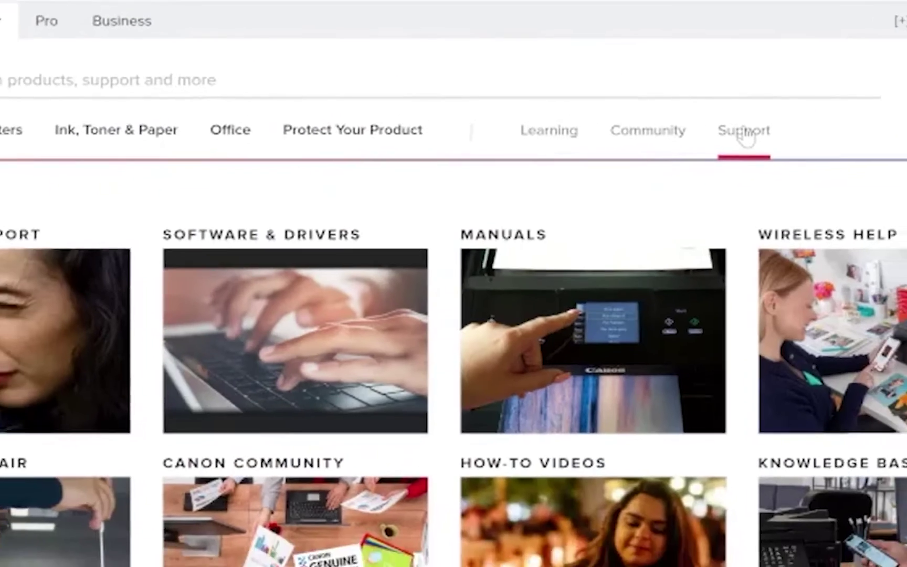
click(766, 136)
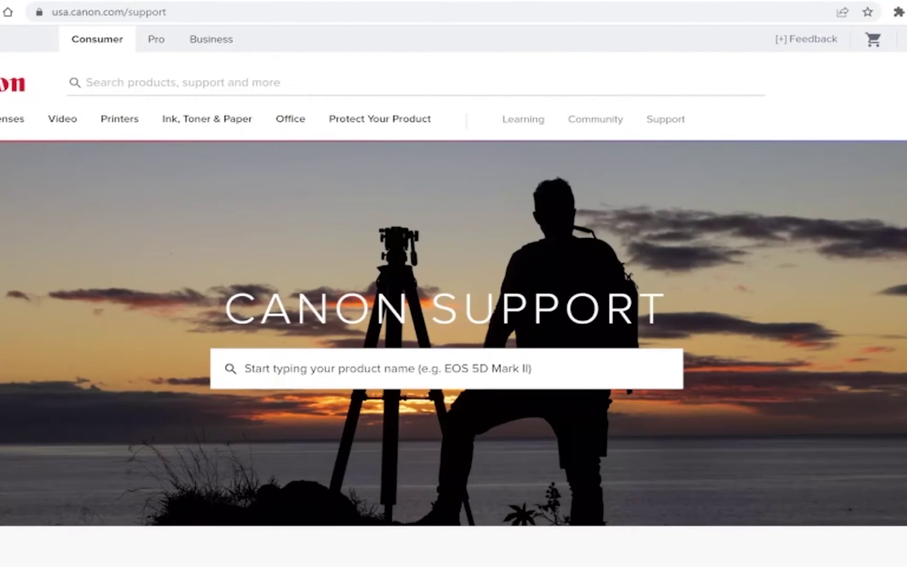
- Search support for 'c5550' and open the imageRUNNER ADVANCE C5550i III page
click(245, 368)
text(c55)
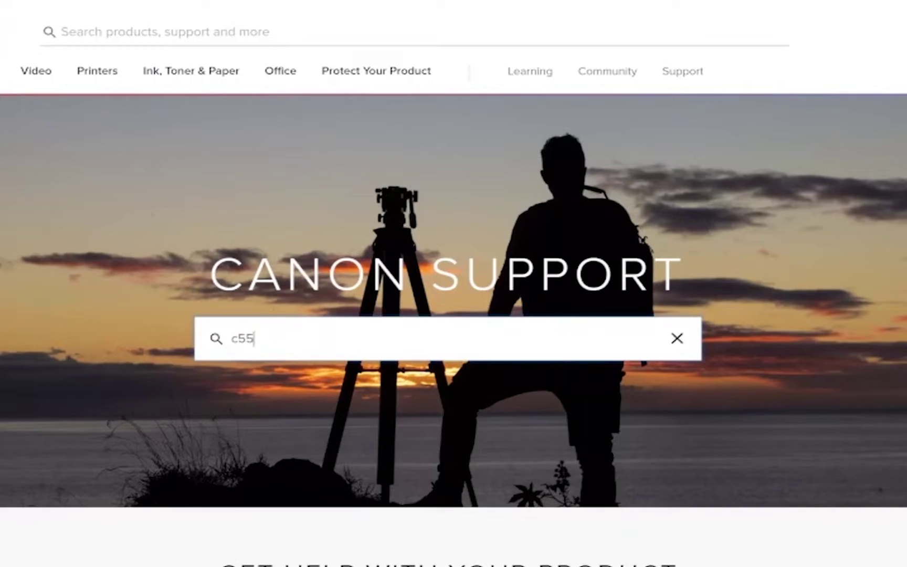
text(5)
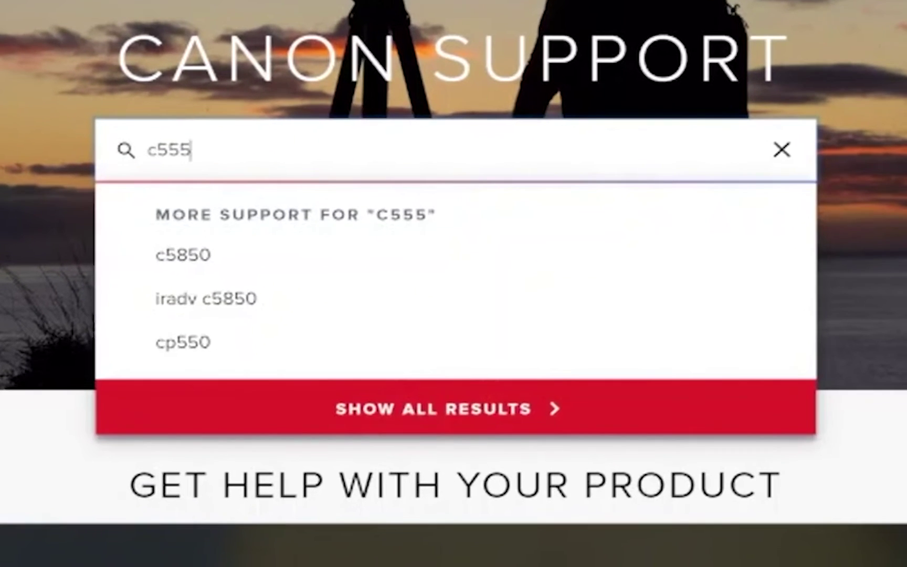
text(0)
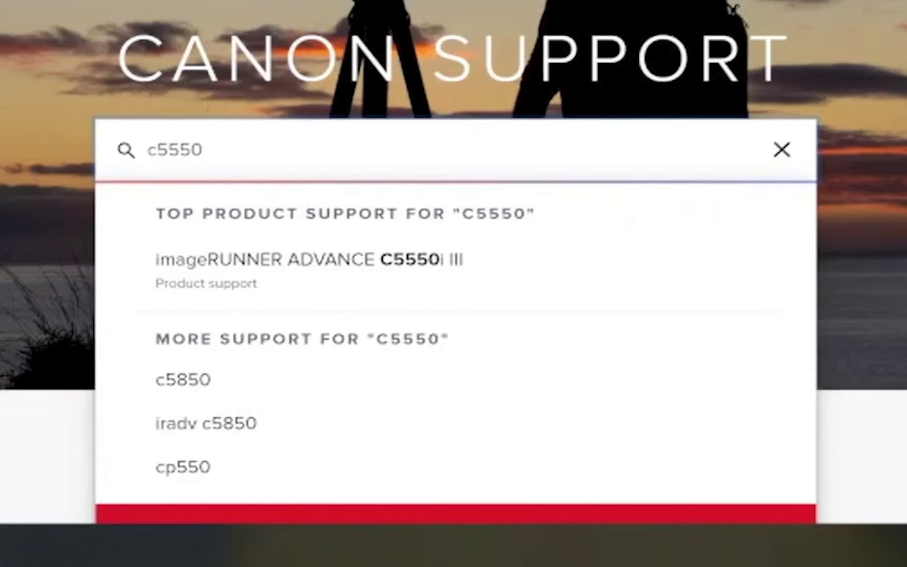
click(405, 273)
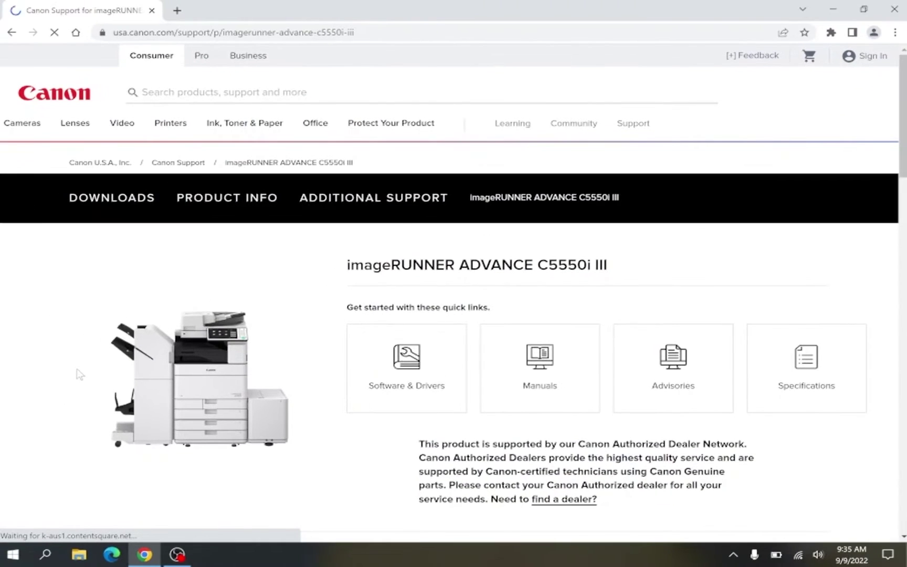
- Expand the Software & Drivers section under Downloads
scroll(79, 374, down, 3)
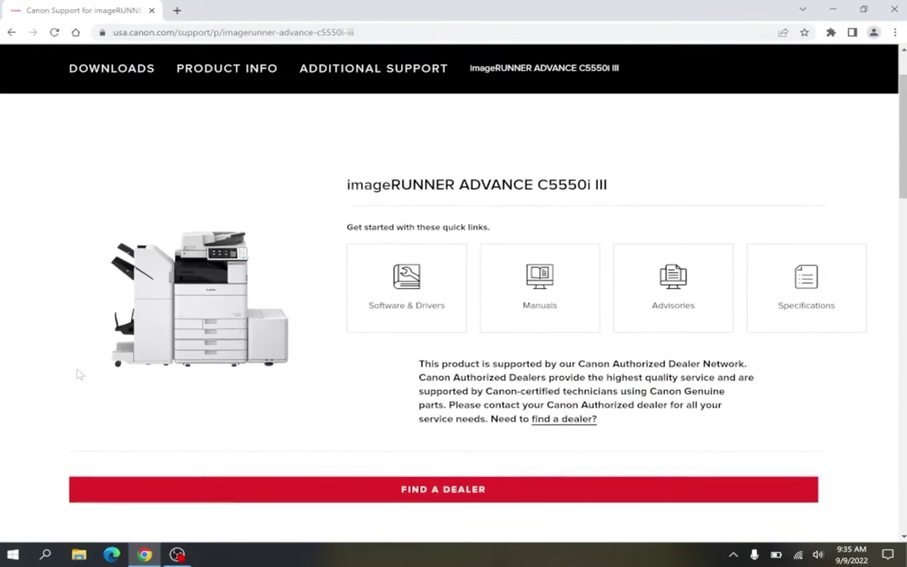
scroll(79, 374, down, 4)
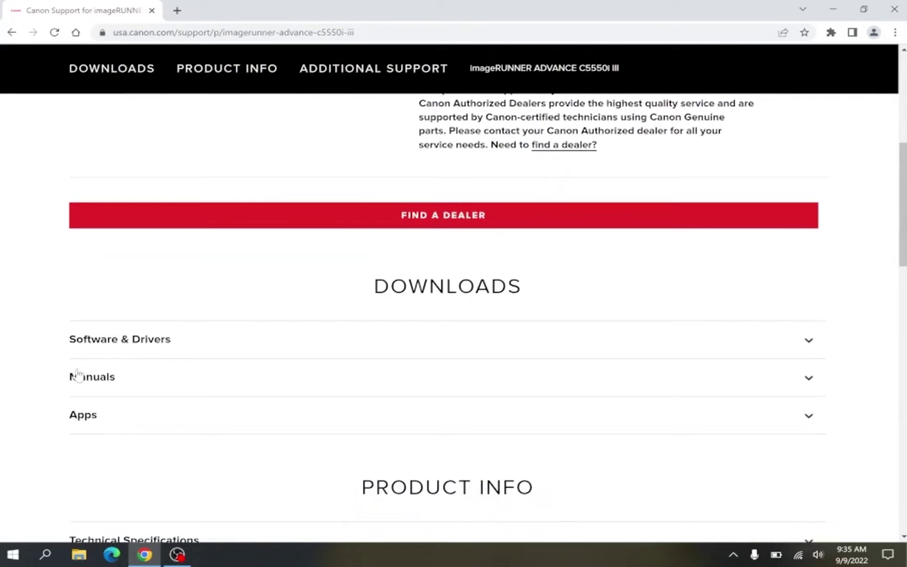
click(184, 345)
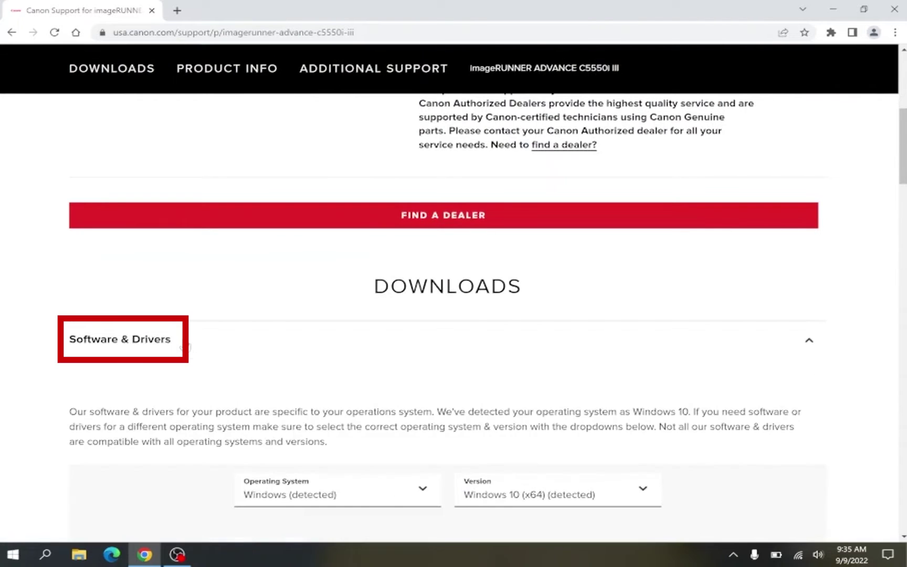
scroll(185, 345, down, 6)
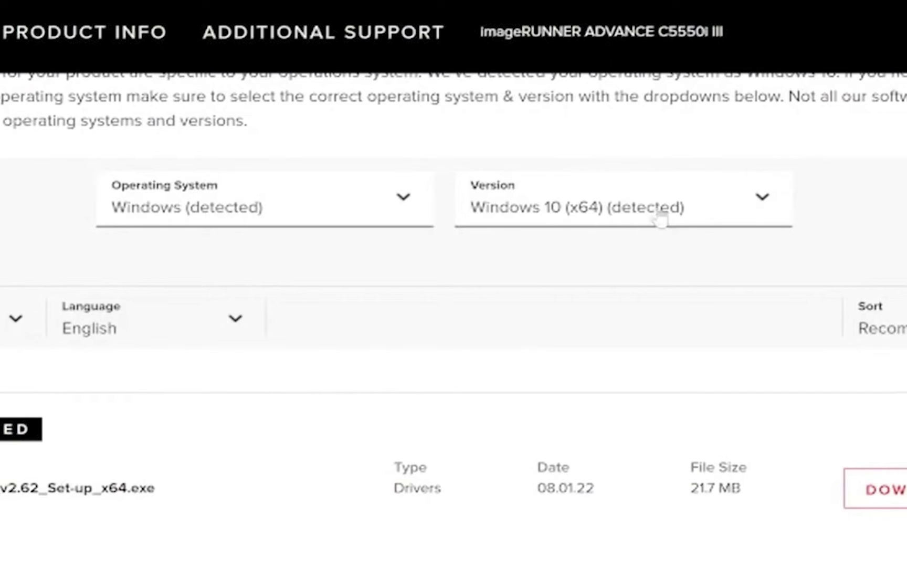
- Keep Windows as the operating system and Windows 10 (x64) as the version
click(403, 199)
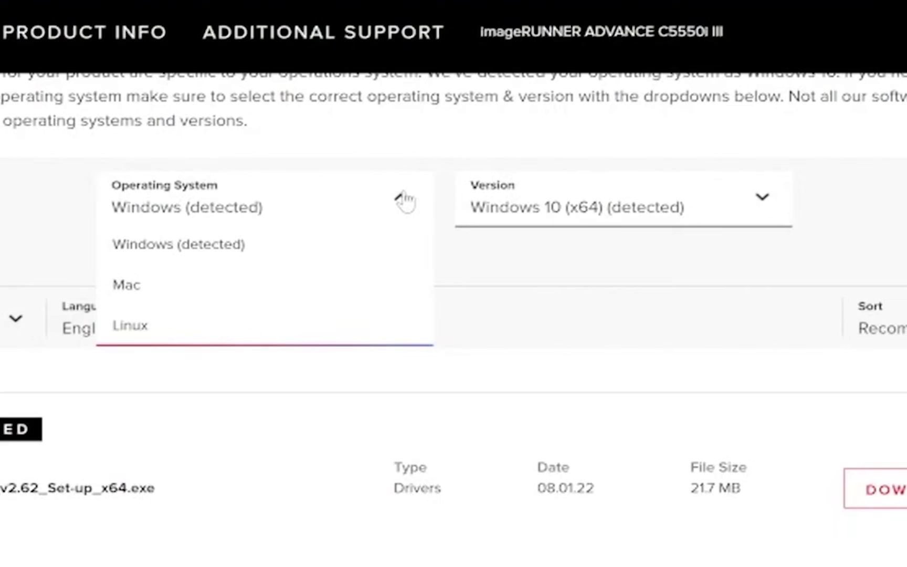
click(851, 198)
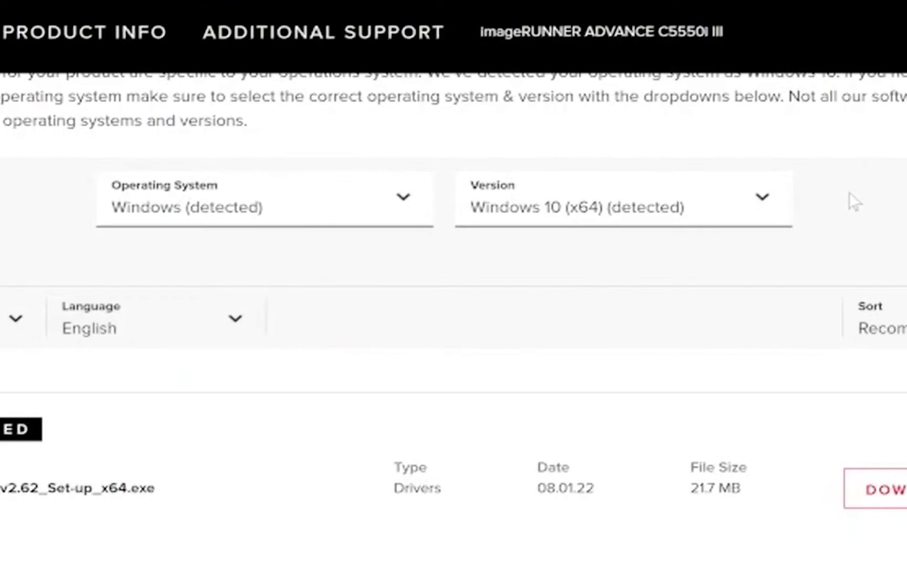
click(765, 199)
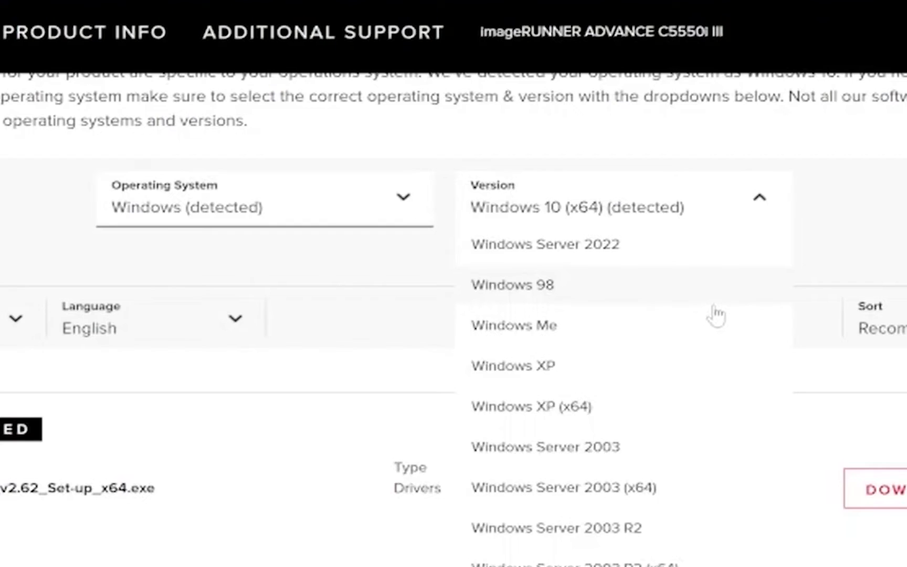
scroll(715, 314, down, 7)
scroll(714, 313, down, 3)
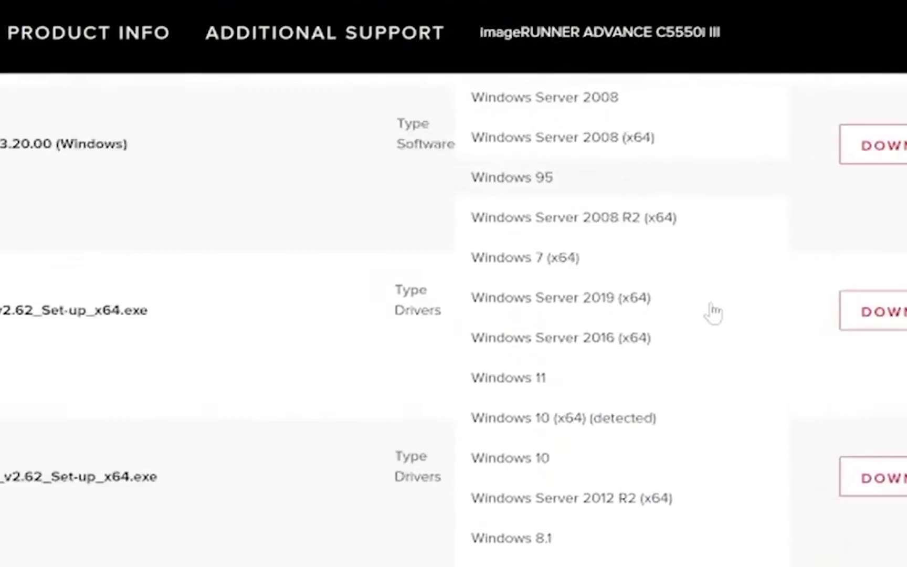
scroll(689, 293, up, 10)
click(789, 172)
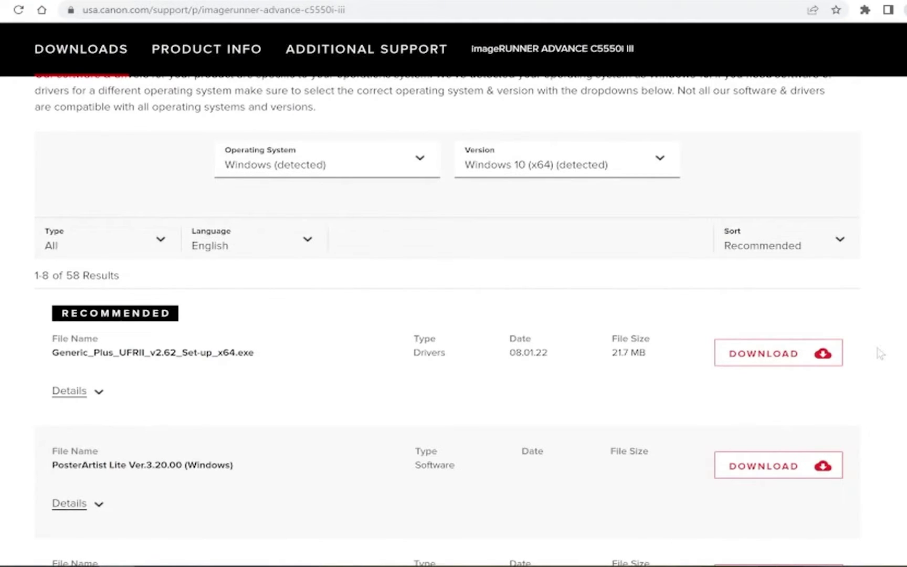
- Download Generic_Plus_UFRII_v2.62_Set-up_x64.exe and close the installation help popup
scroll(880, 354, down, 2)
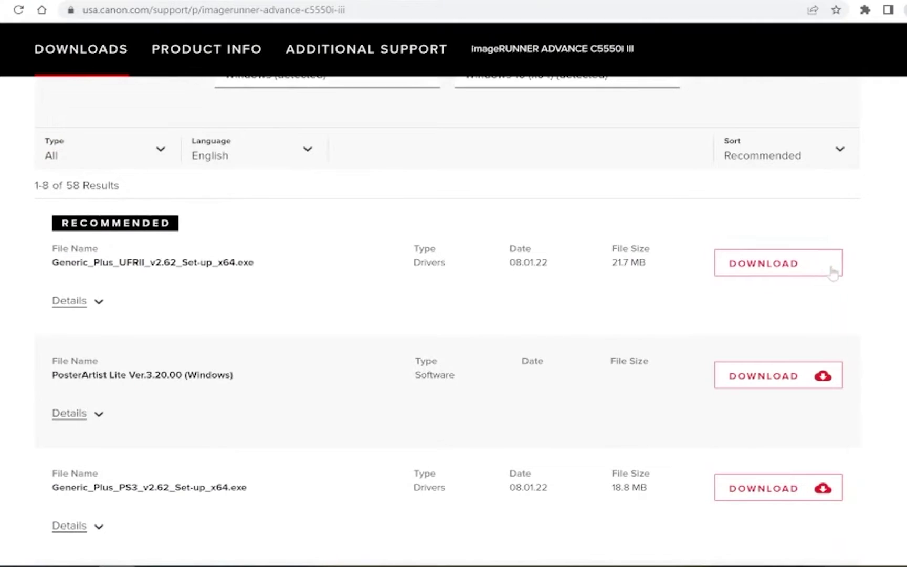
click(798, 265)
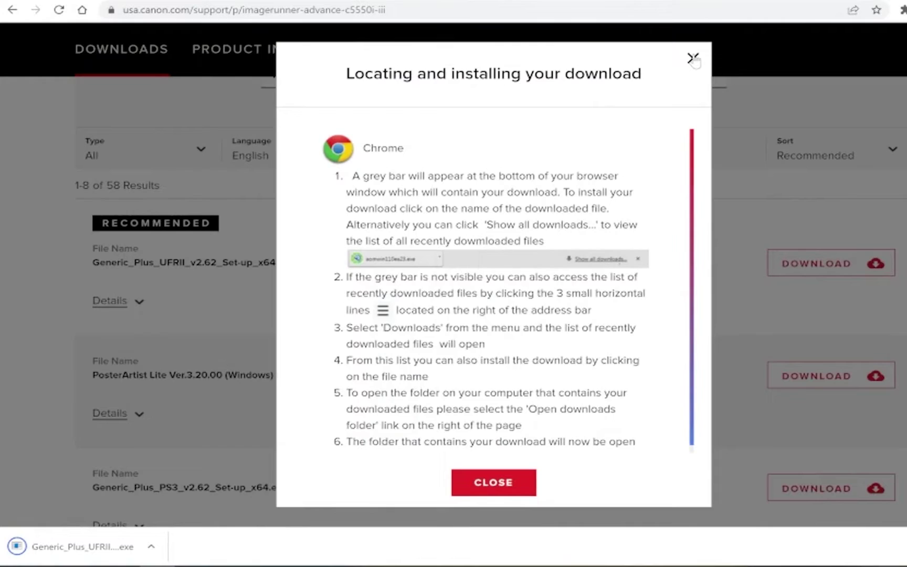
click(693, 57)
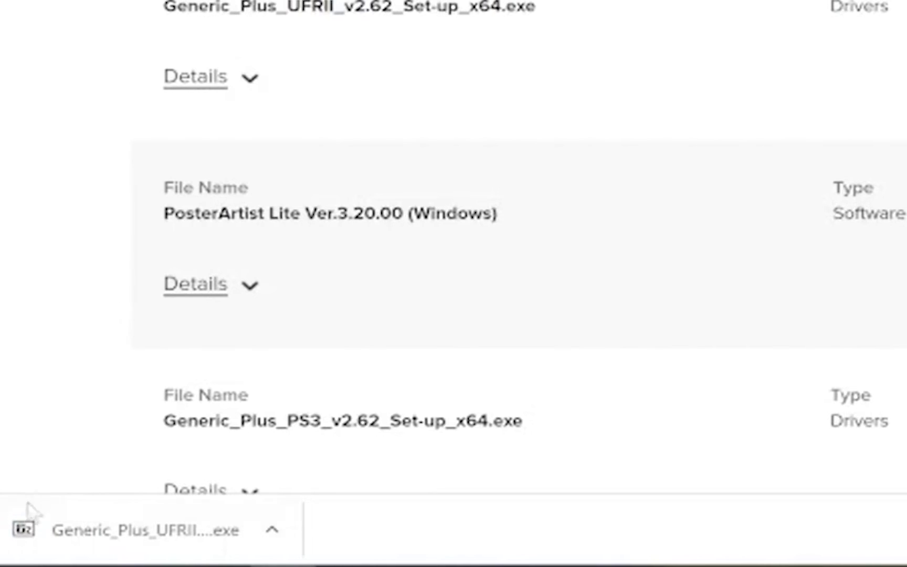
- Extract the downloaded driver package into the Downloads folder, then bring up File Explorer
click(16, 538)
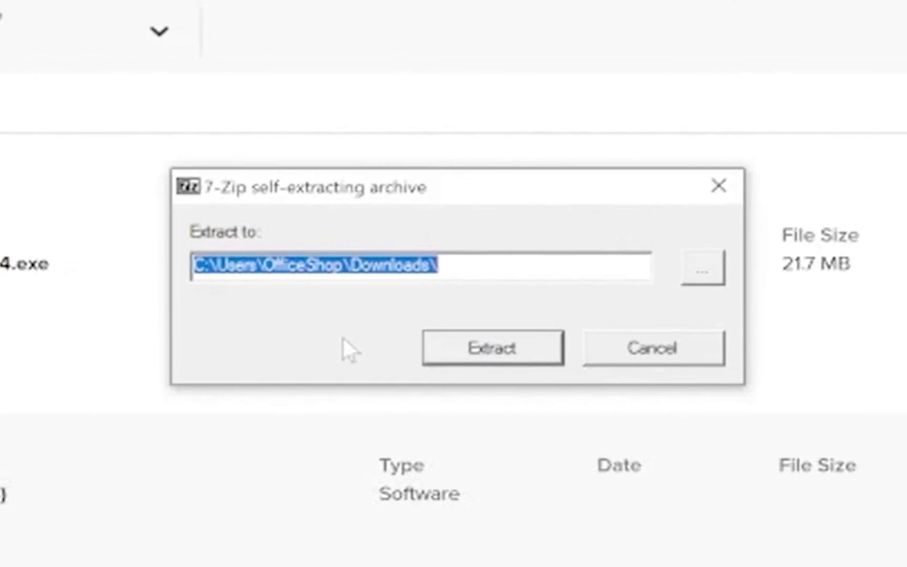
click(440, 265)
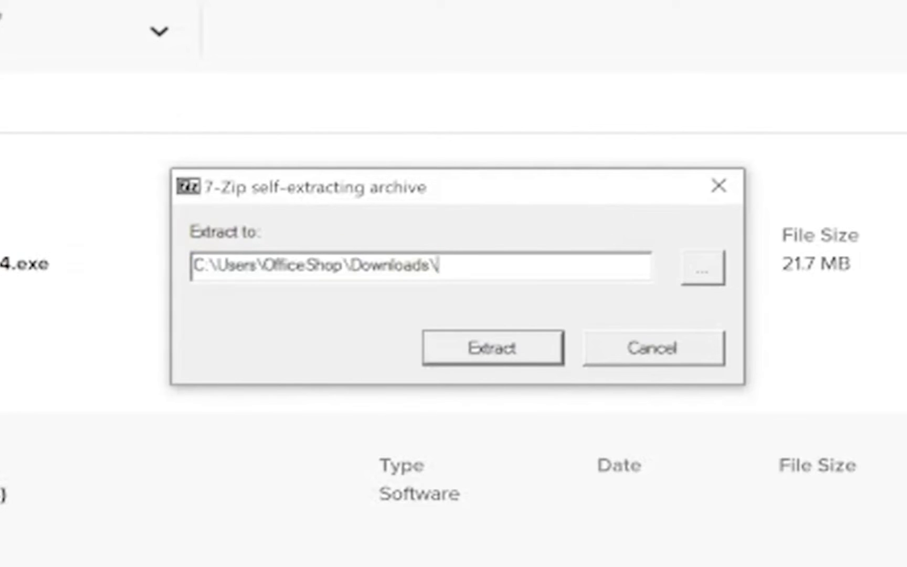
drag(440, 265, 351, 265)
click(523, 352)
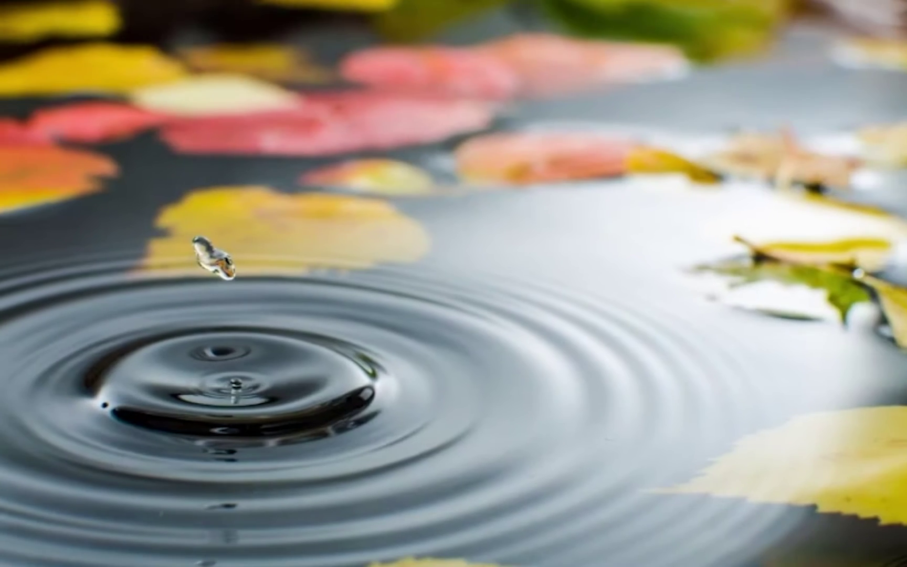
click(79, 554)
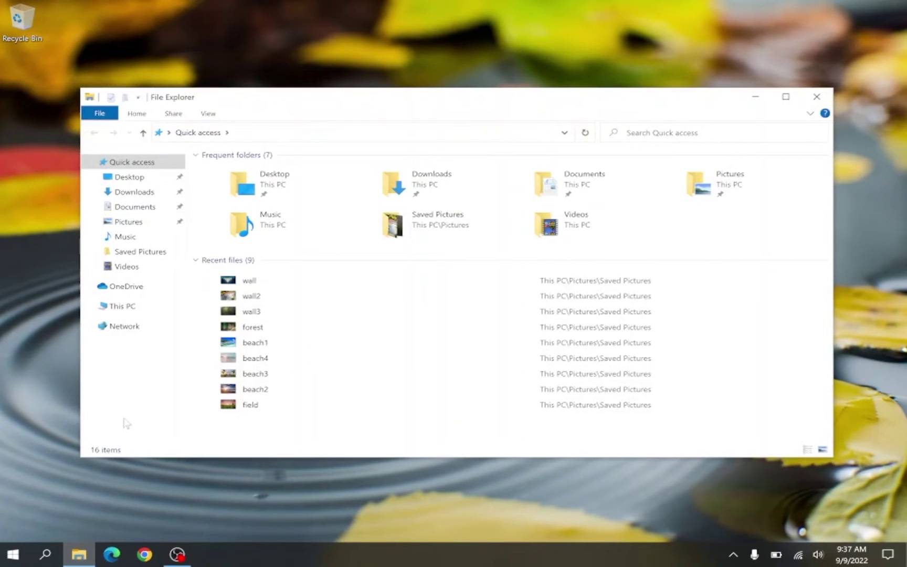
- In Downloads, open the Generic_Plus_UFRII_v2.62_Set-up_x64 folder and run its Setup
click(137, 192)
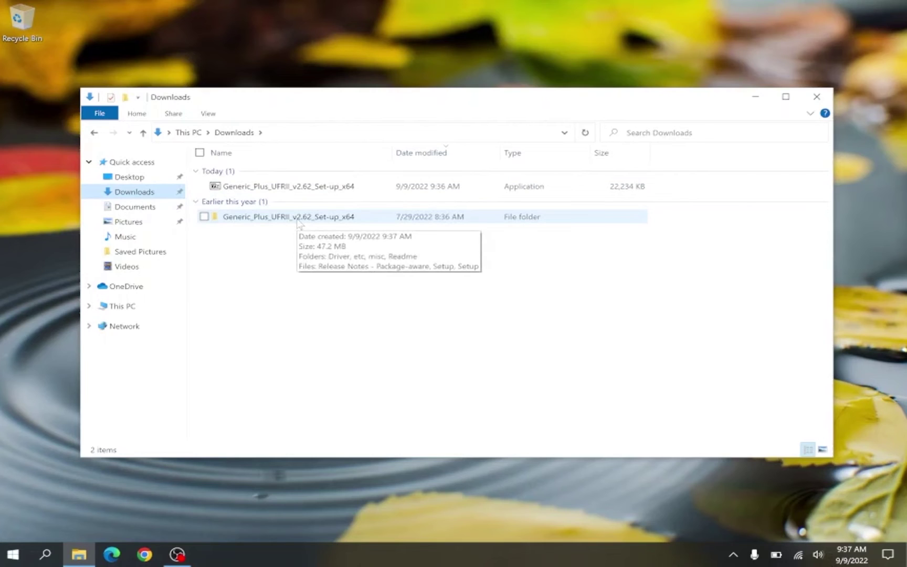
double_click(298, 217)
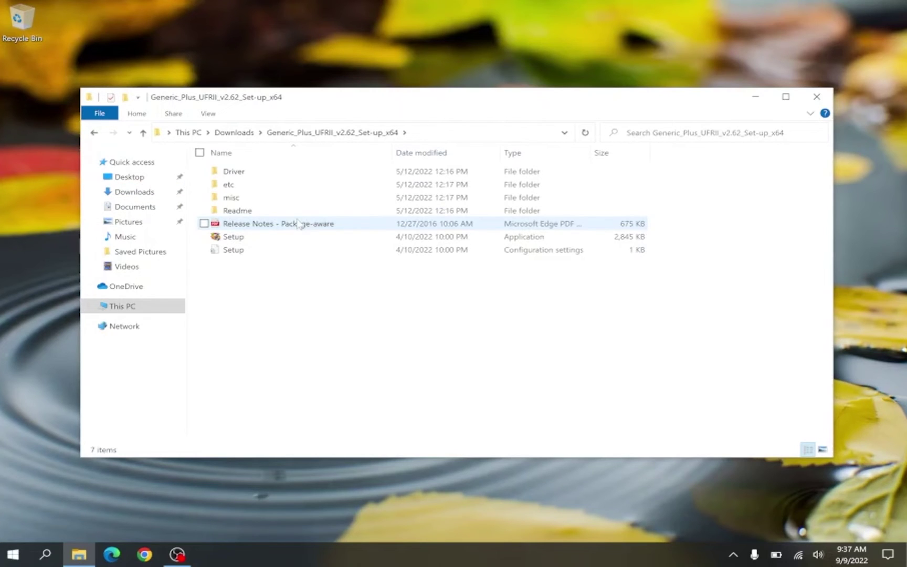
double_click(272, 240)
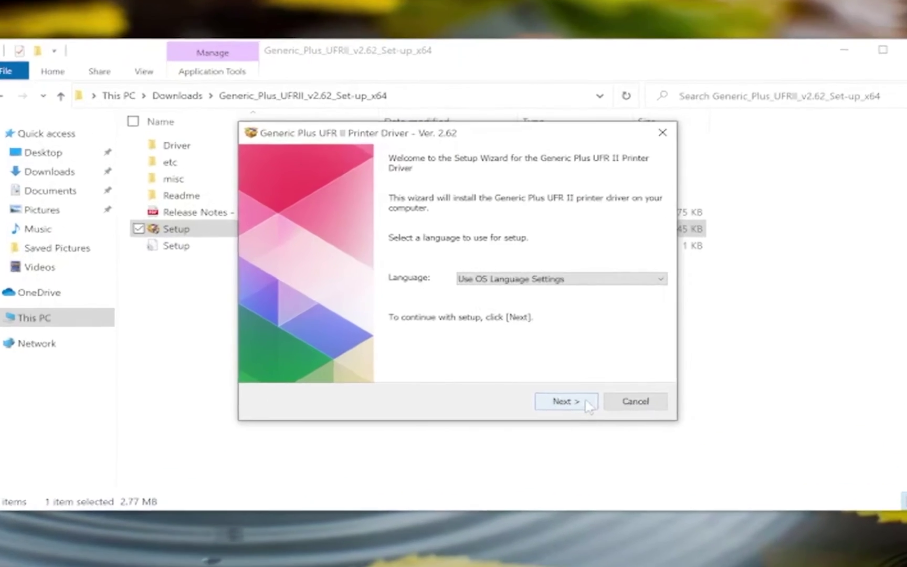
- Accept the UFR II driver license and use Standard setup to search for network printers
click(556, 371)
click(614, 428)
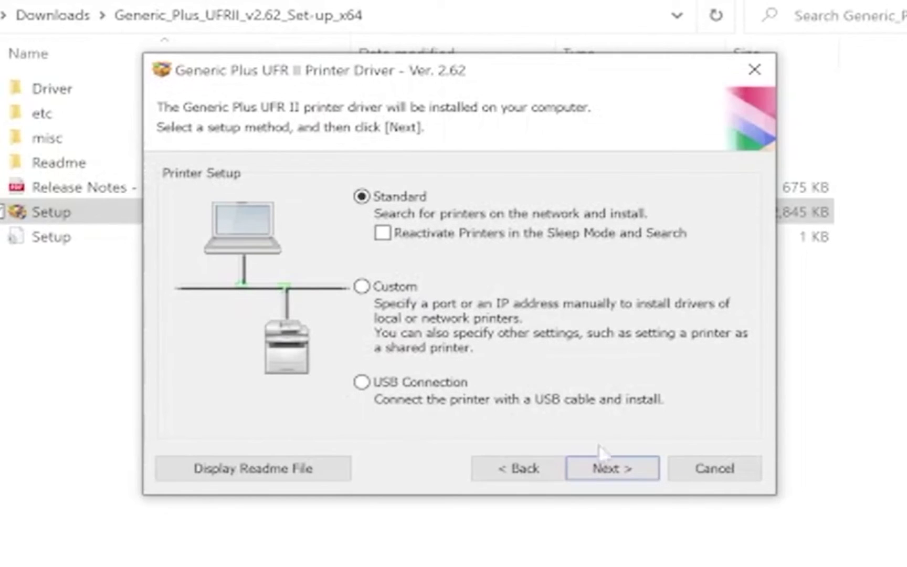
click(638, 468)
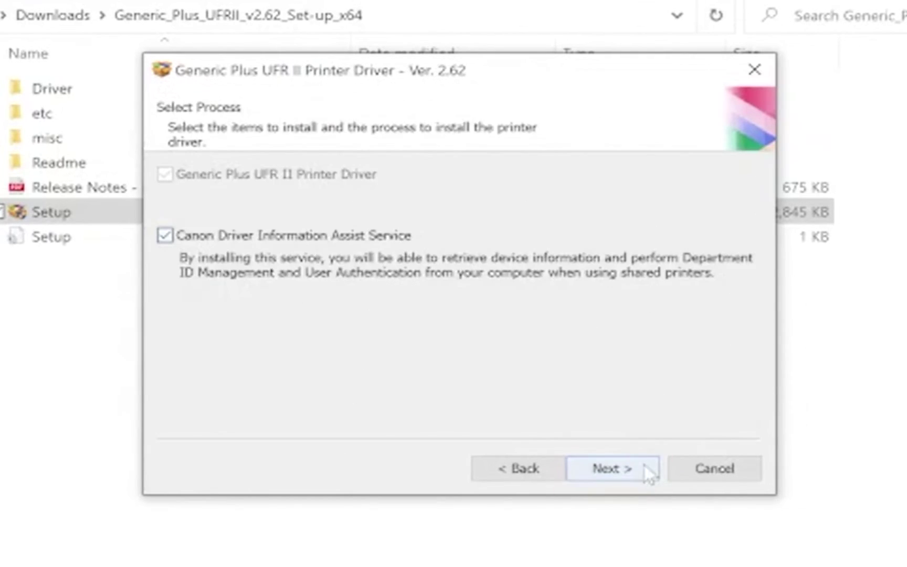
click(643, 469)
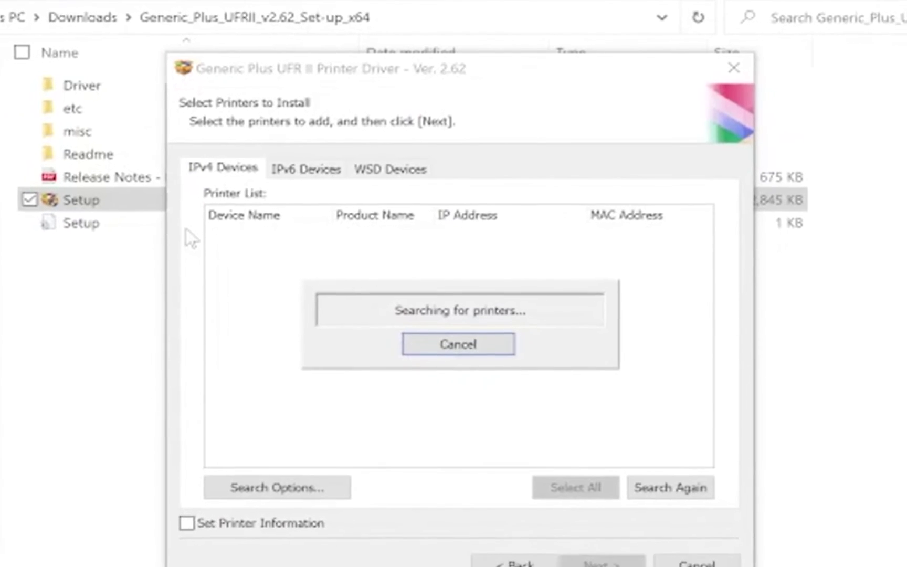
- Install the driver for the Canon c5550i and exit without restarting the computer
click(235, 216)
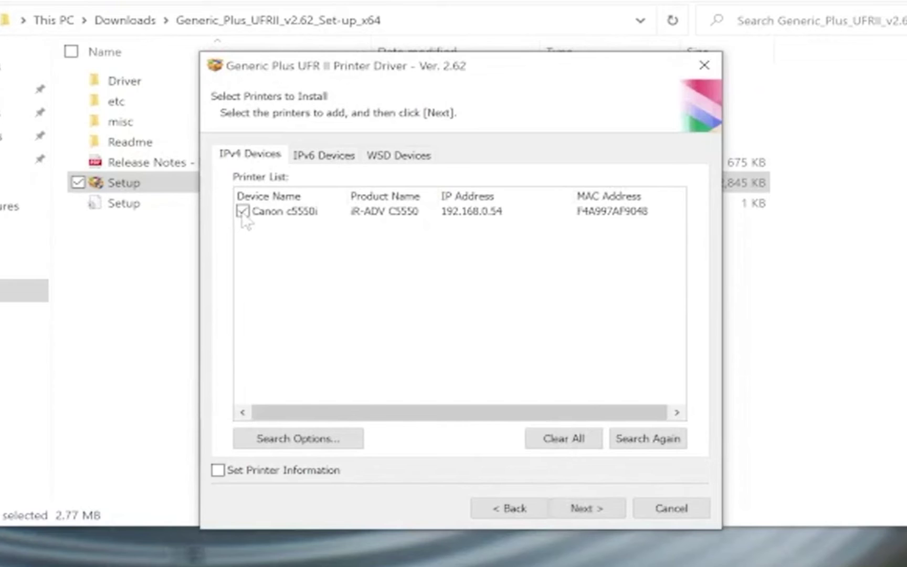
click(619, 516)
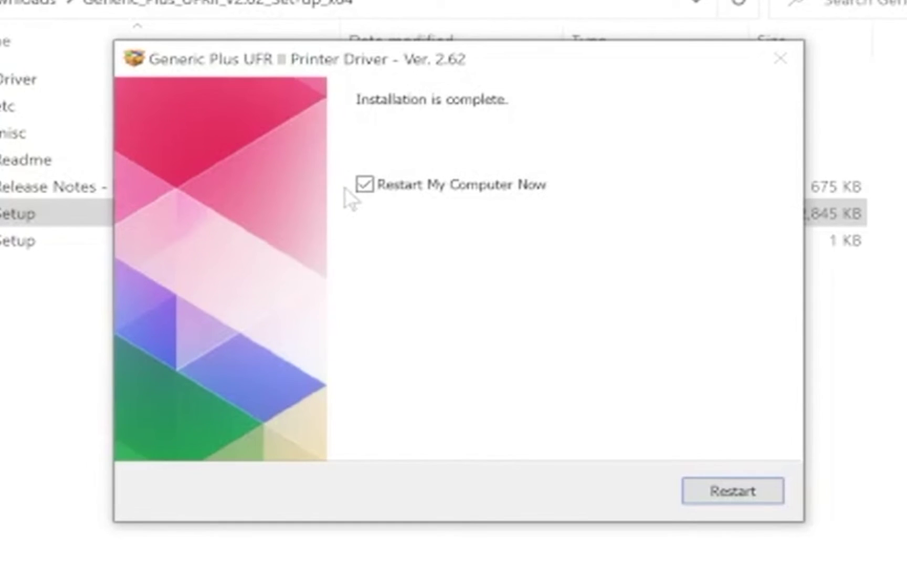
click(367, 185)
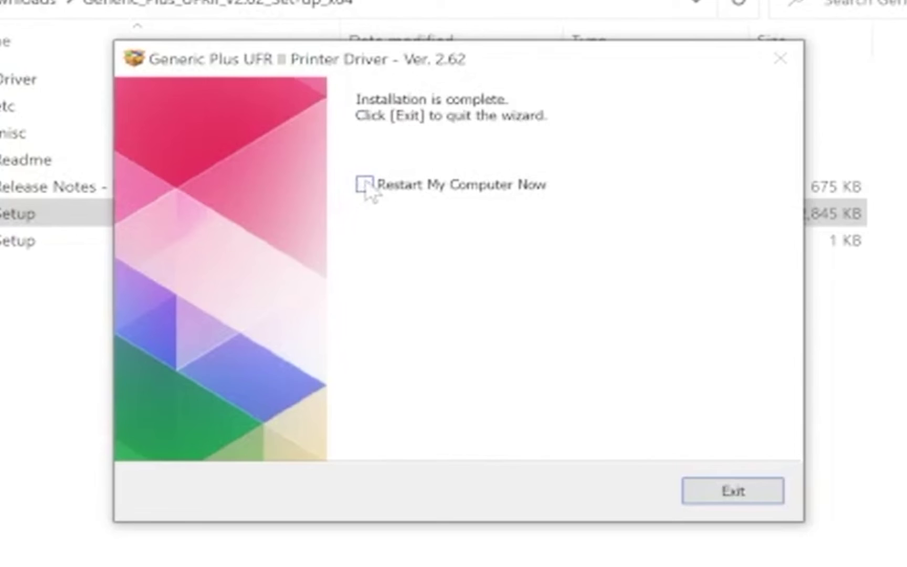
click(776, 491)
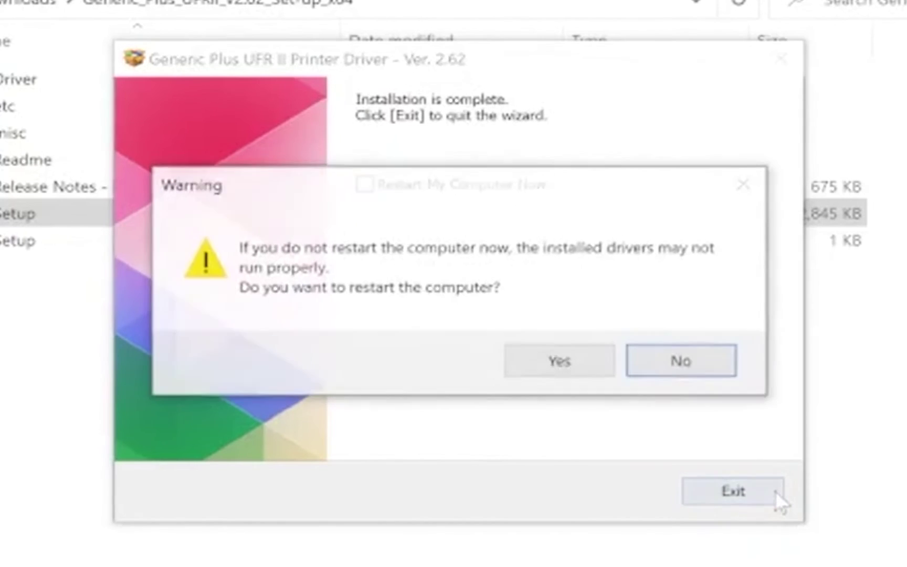
click(716, 356)
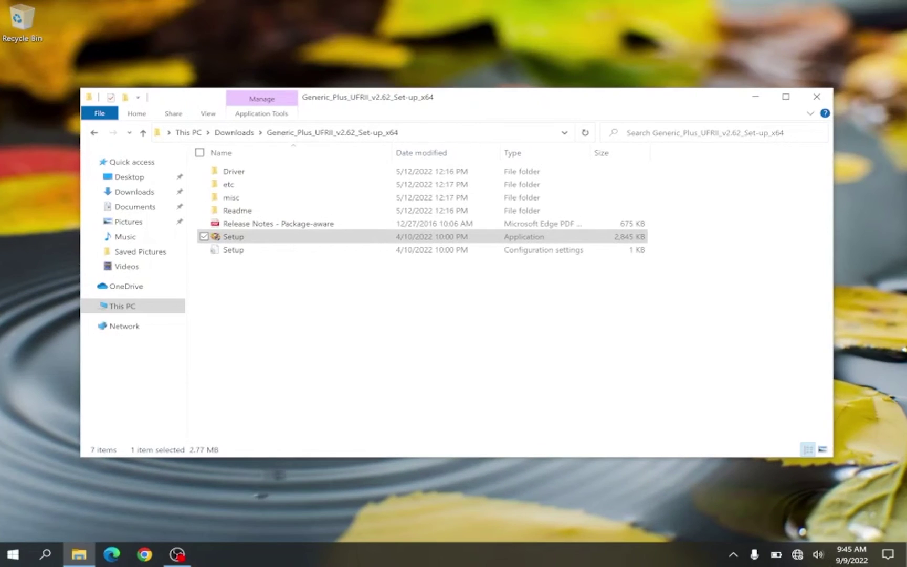
- Close File Explorer and go to Control Panel > Hardware and Sound > Devices and Printers
click(817, 97)
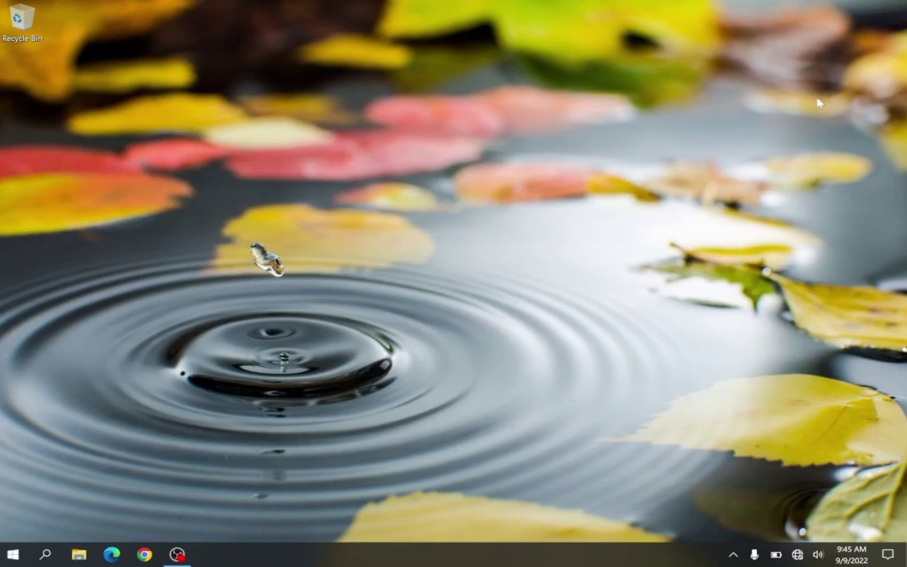
click(13, 553)
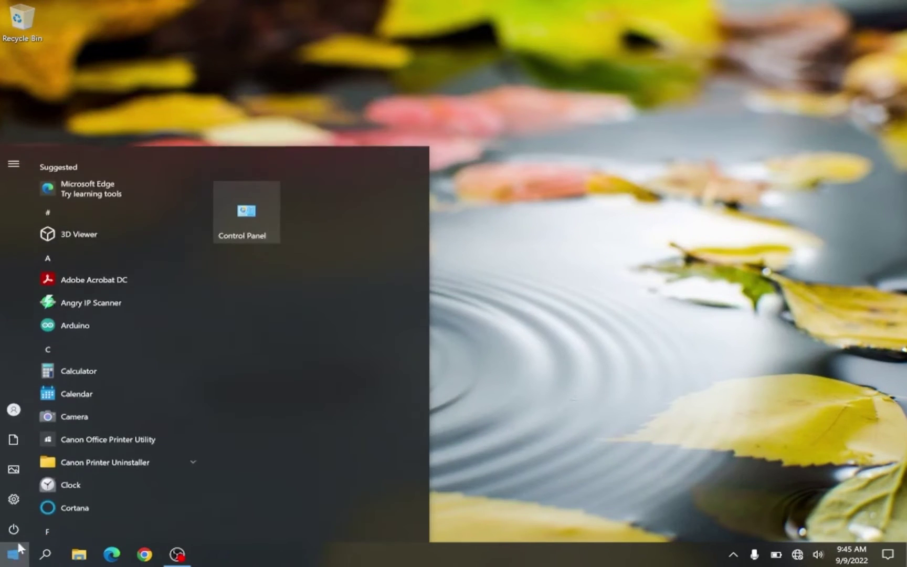
click(239, 209)
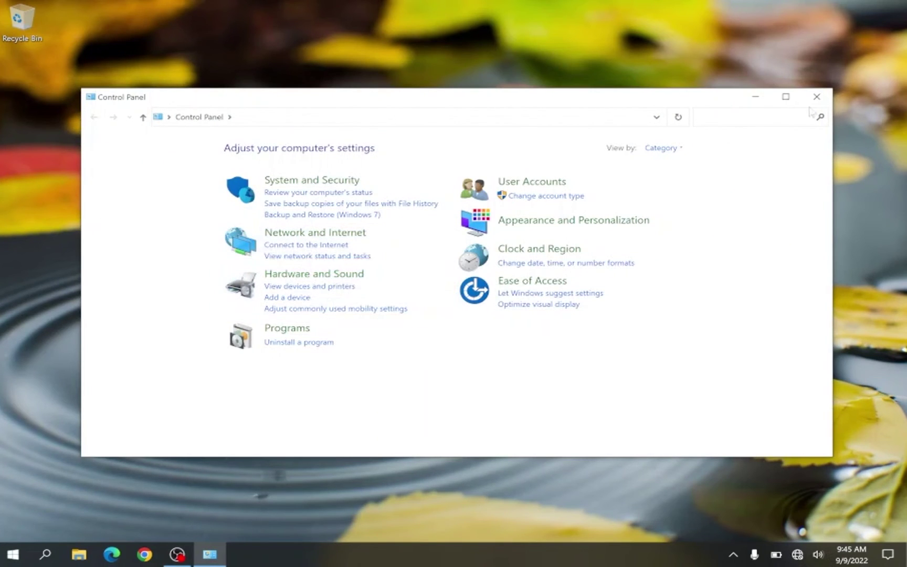
click(314, 274)
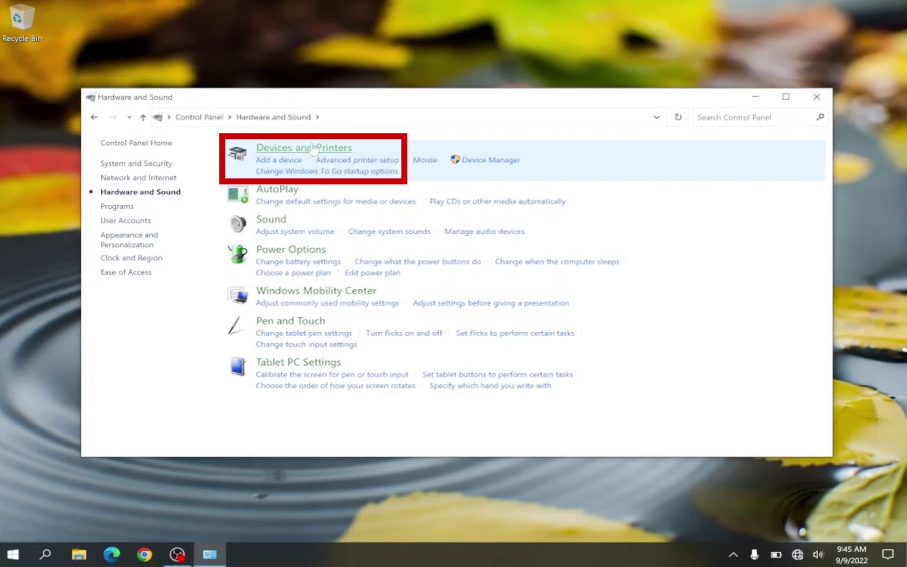
click(314, 148)
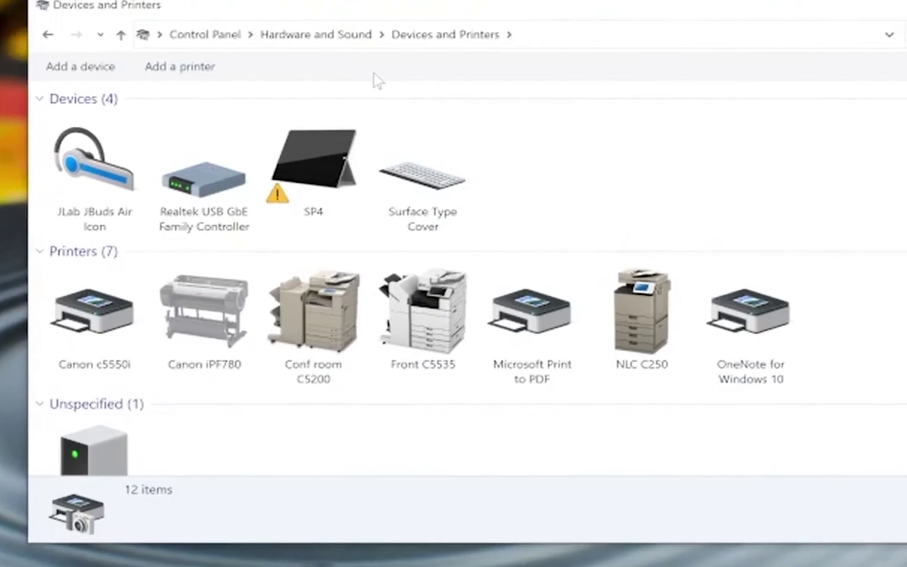